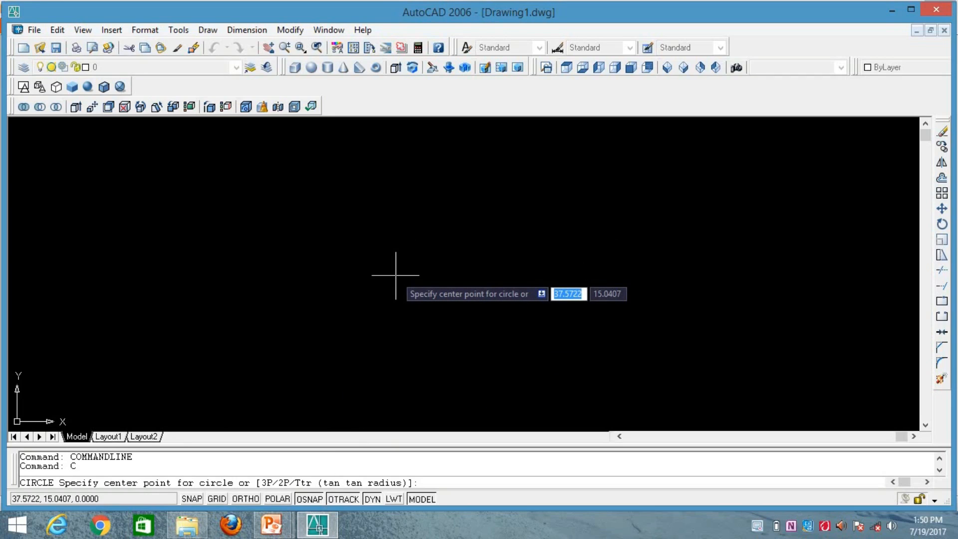
# Draw a circle of radius 5 with its center near the middle of the drawing area
pyautogui.click(469, 258)
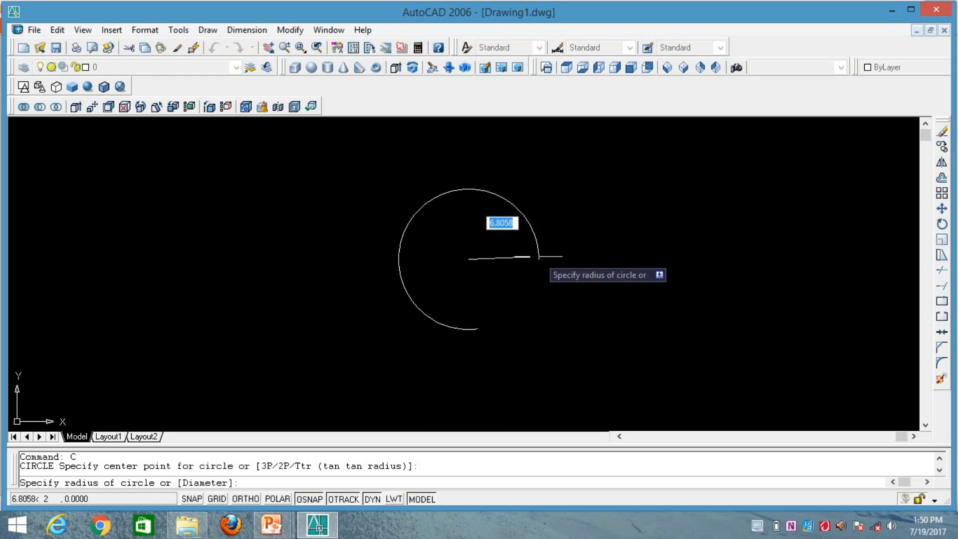
pyautogui.write('5')
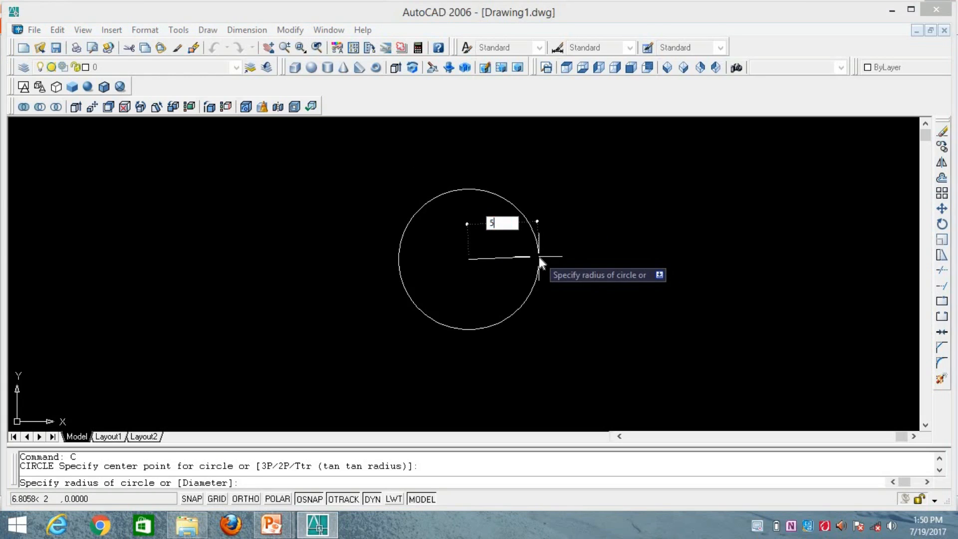
pyautogui.press('Return')
# Examine the circle and the behaviour of the UCS icon at different zoom levels
pyautogui.scroll(4, 502, 257)
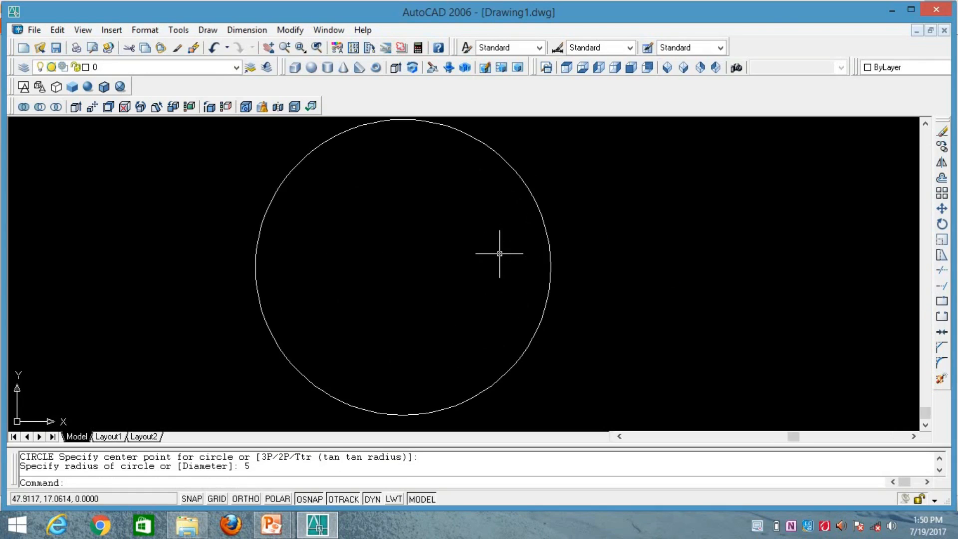
pyautogui.scroll(-6, 501, 256)
pyautogui.scroll(5, 472, 255)
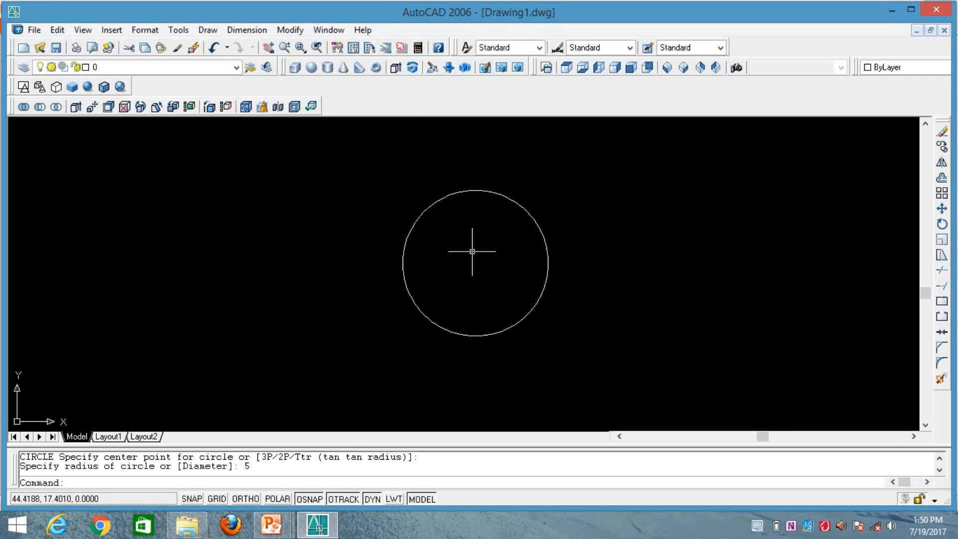
pyautogui.scroll(-2, 472, 251)
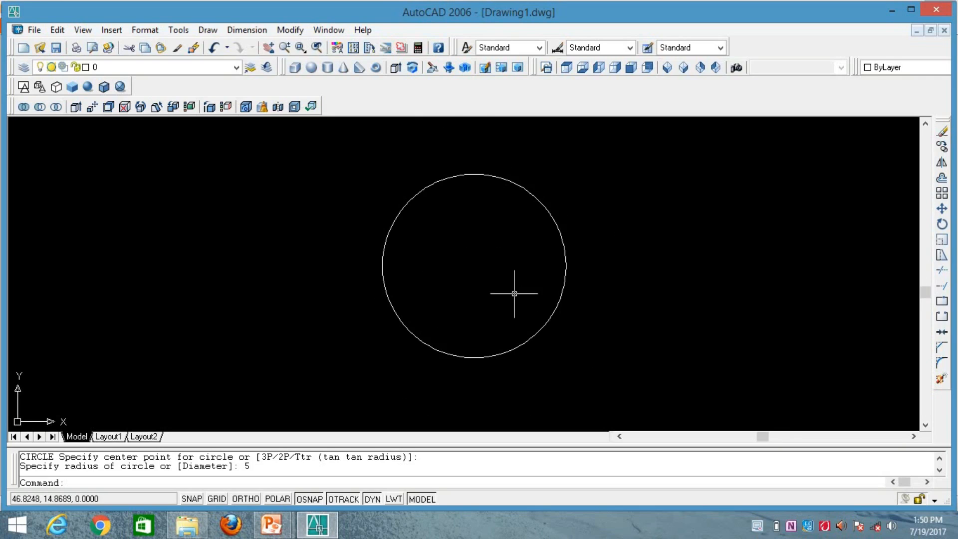
pyautogui.scroll(4, 485, 298)
pyautogui.scroll(-9, 471, 304)
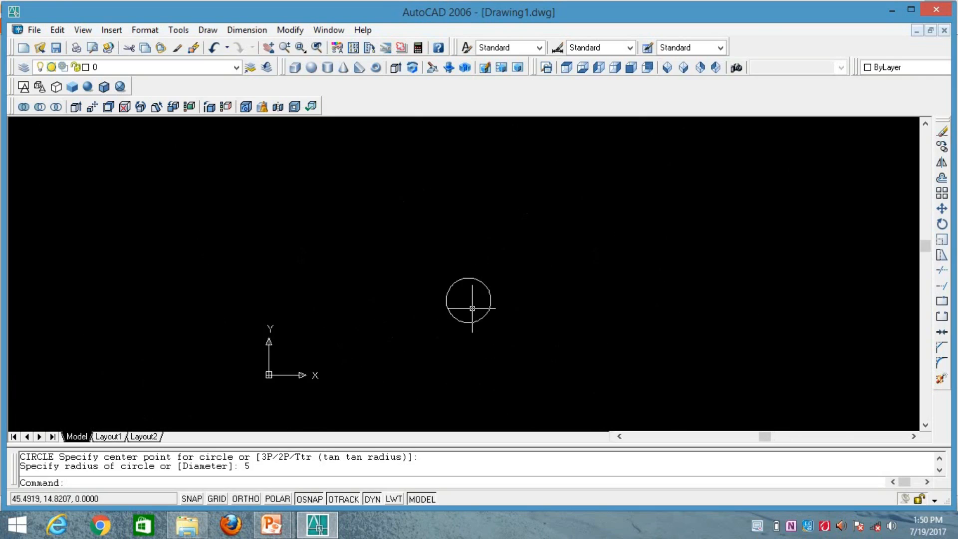
pyautogui.scroll(6, 469, 299)
pyautogui.scroll(-7, 468, 294)
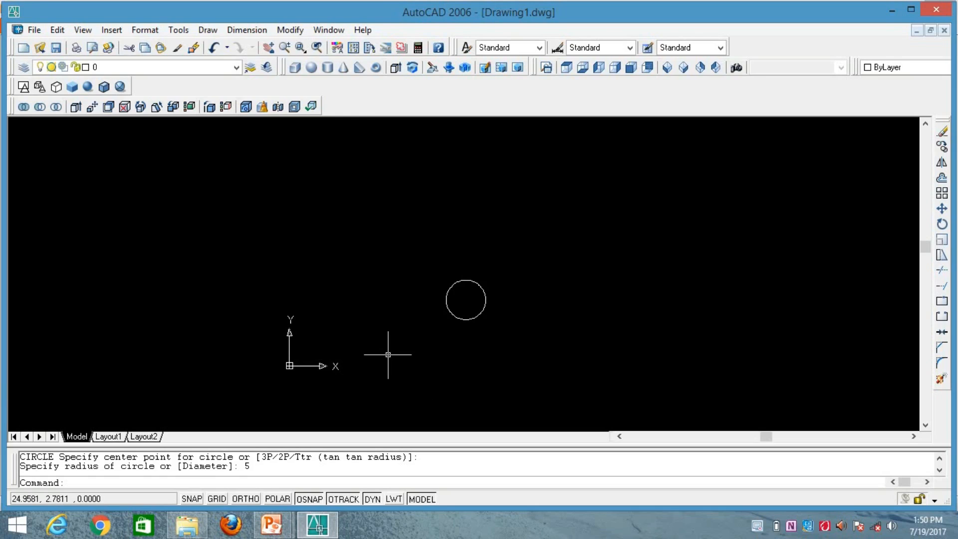
# Set the UCSICON option to Noorigin so the coordinate icon is not tied to the drawing origin
pyautogui.write('UCSICON')
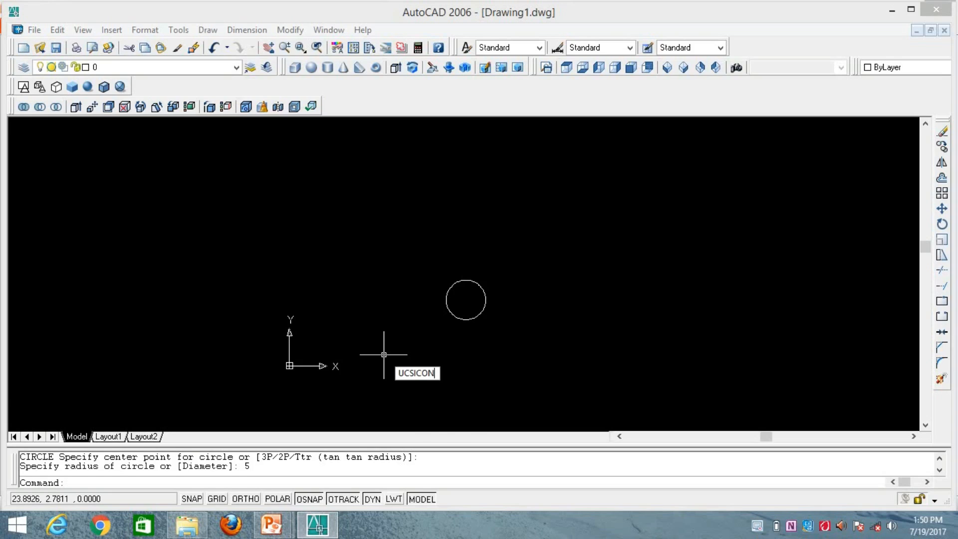
pyautogui.press('Return')
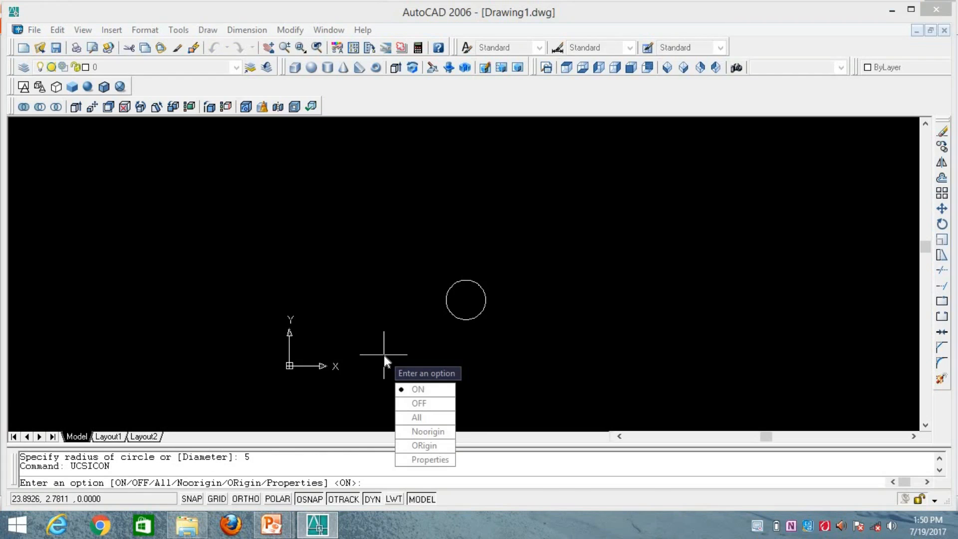
pyautogui.press('Down')
pyautogui.press('Down')
pyautogui.press('Up')
pyautogui.press('Down')
pyautogui.press('Down')
pyautogui.press('Return')
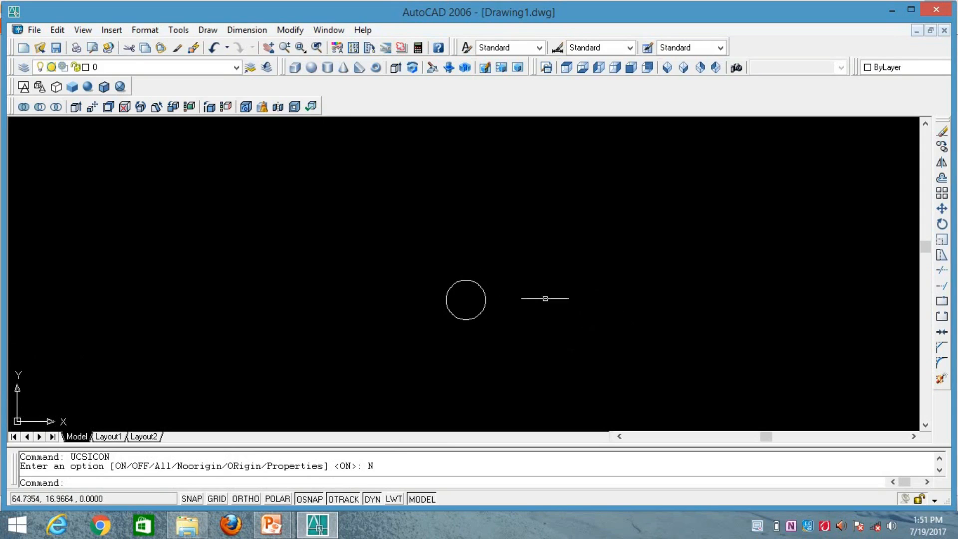
pyautogui.scroll(4, 470, 310)
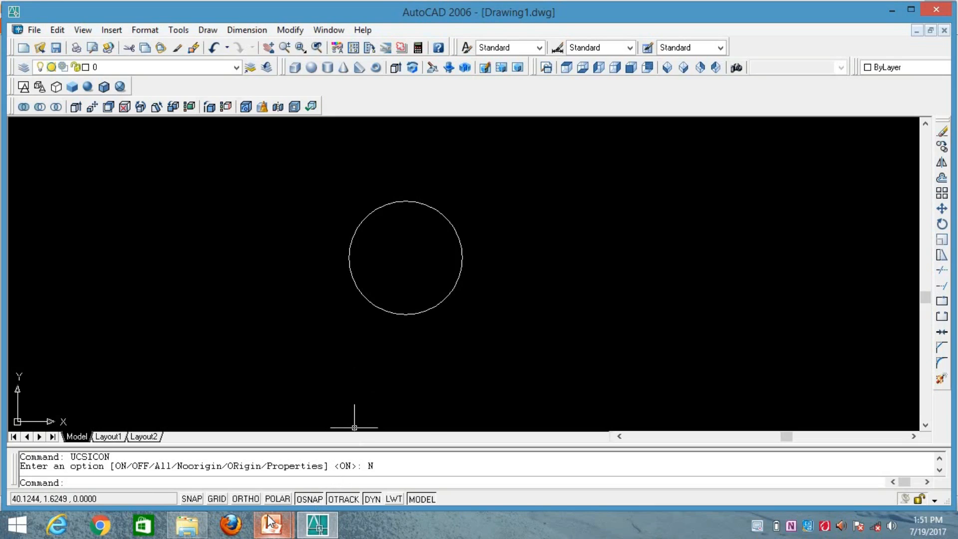
# Switch to Presentation13 in PowerPoint, read the circle instructions by radius and diameter, and return to AutoCAD
pyautogui.moveTo(271, 524)
pyautogui.click(236, 436)
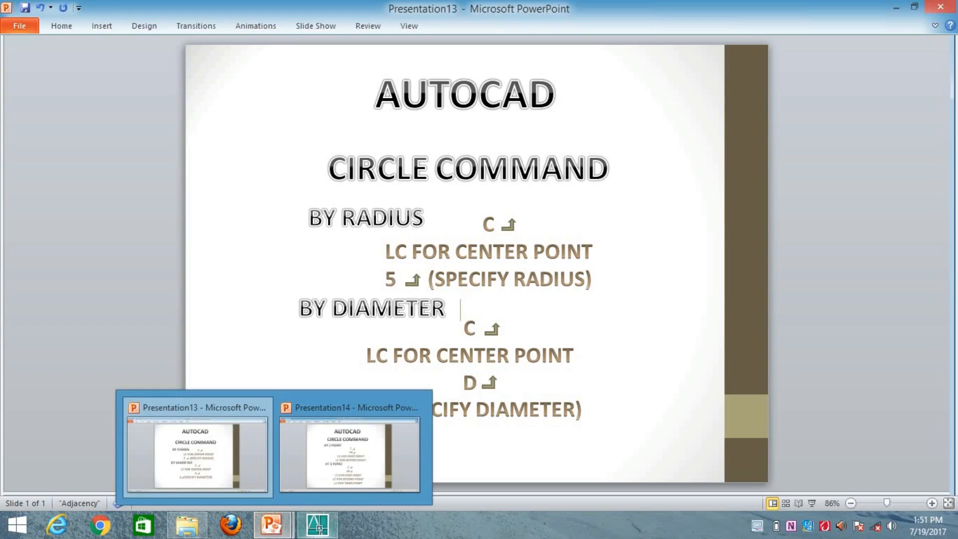
pyautogui.click(318, 524)
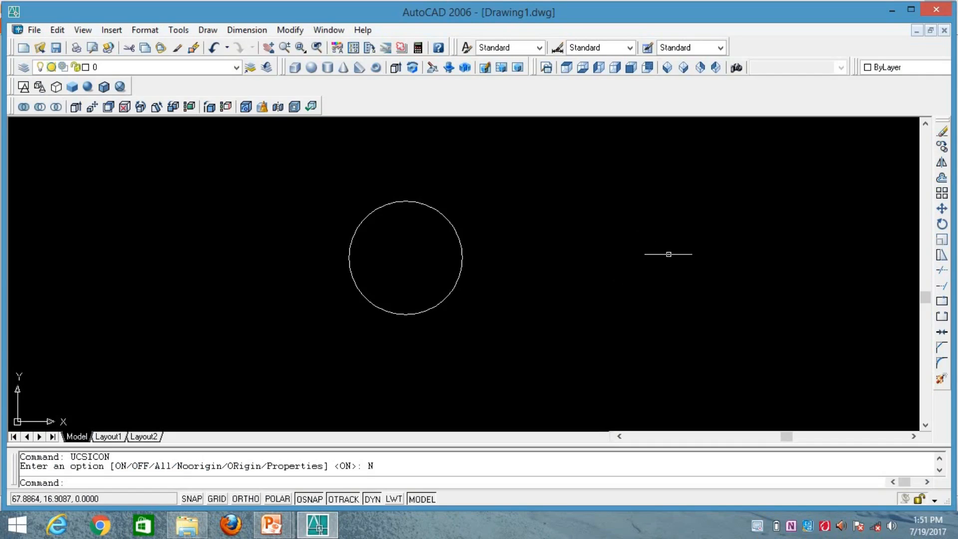
# Draw a second circle to the right of the first one, using the Diameter option with a diameter of 2
pyautogui.write('C')
pyautogui.press('Return')
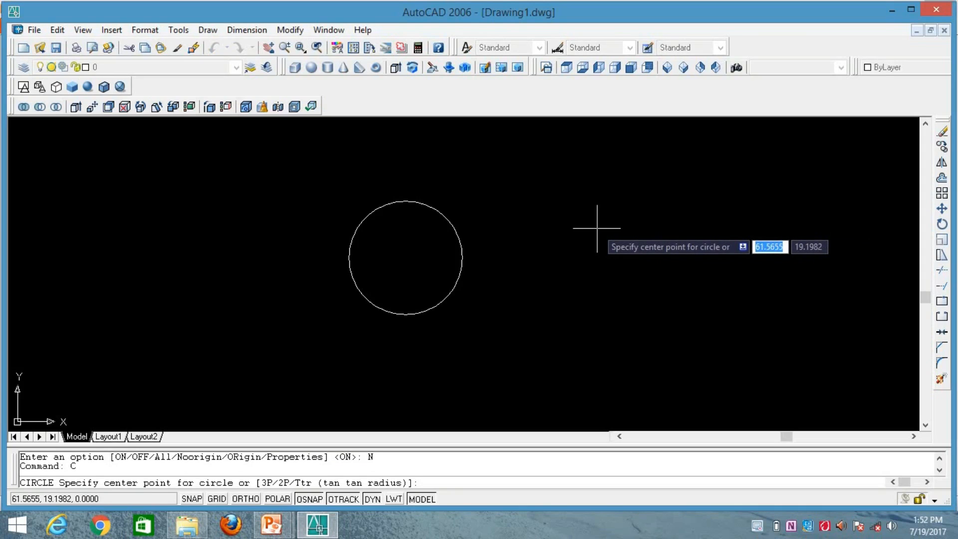
pyautogui.click(665, 278)
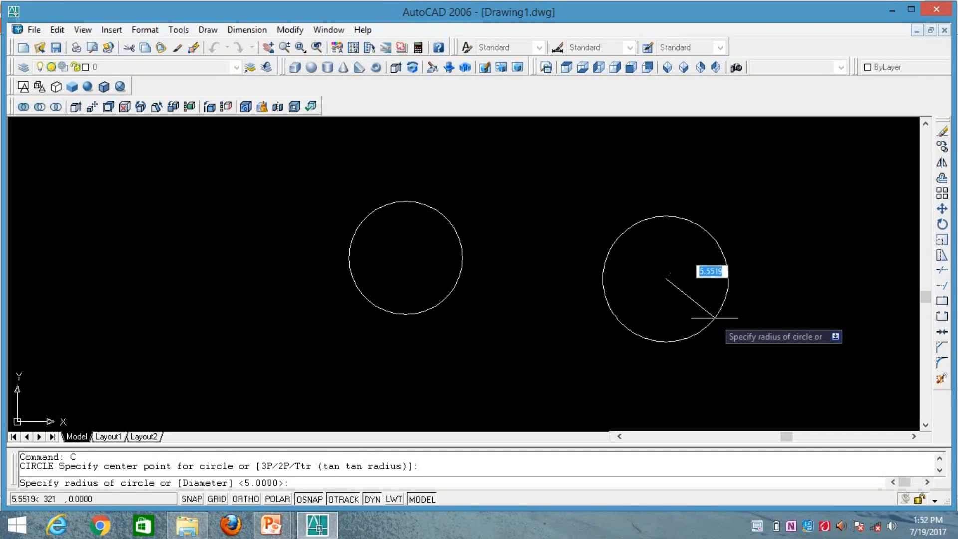
pyautogui.write('d')
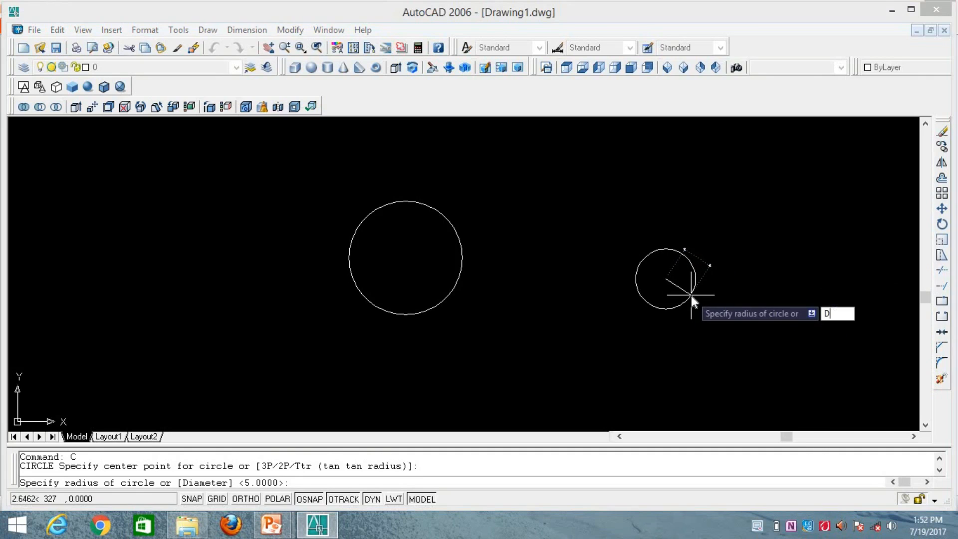
pyautogui.press('Return')
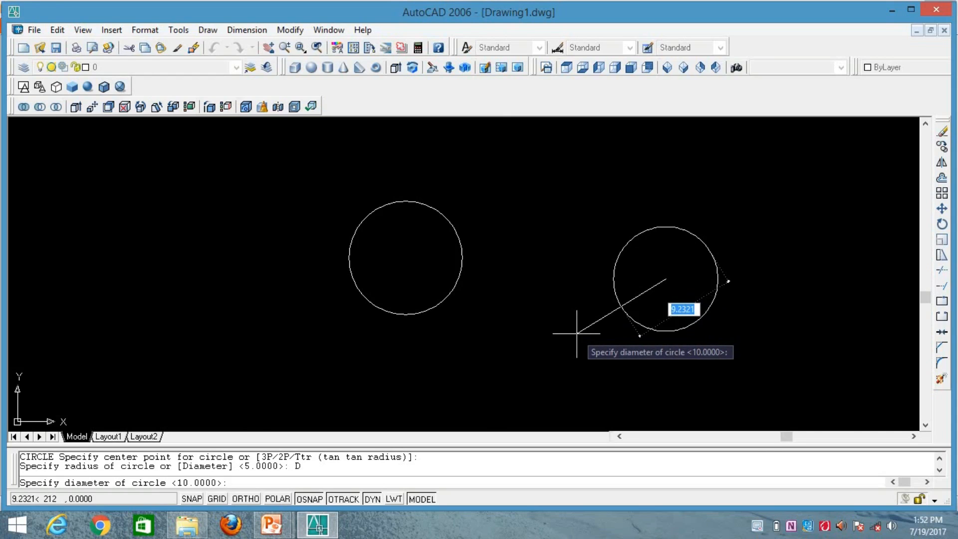
pyautogui.write('2')
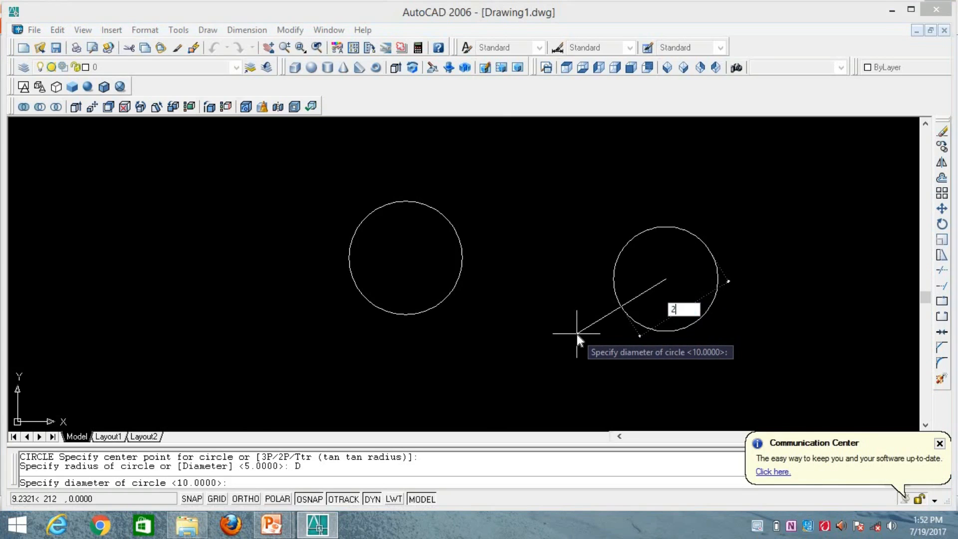
pyautogui.press('Return')
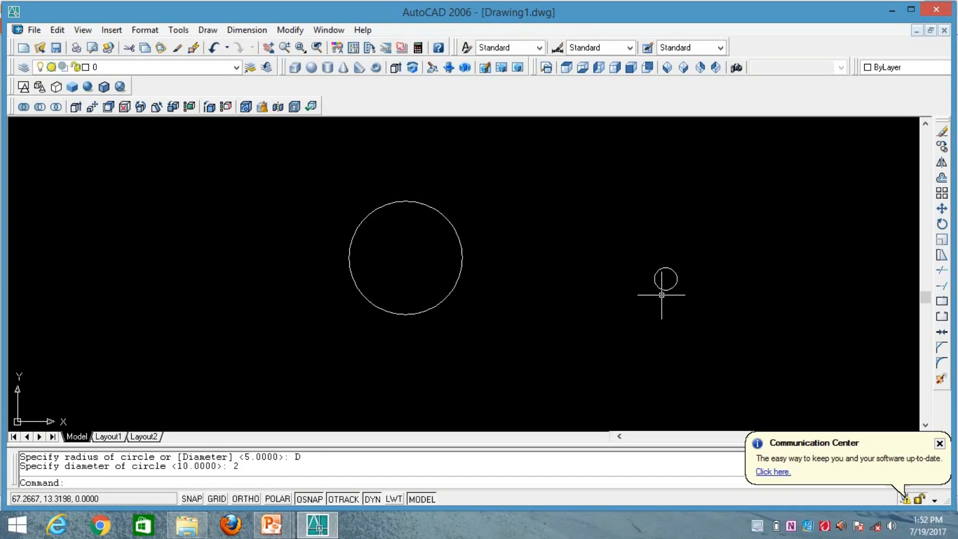
pyautogui.scroll(3, 669, 306)
pyautogui.scroll(-10, 669, 306)
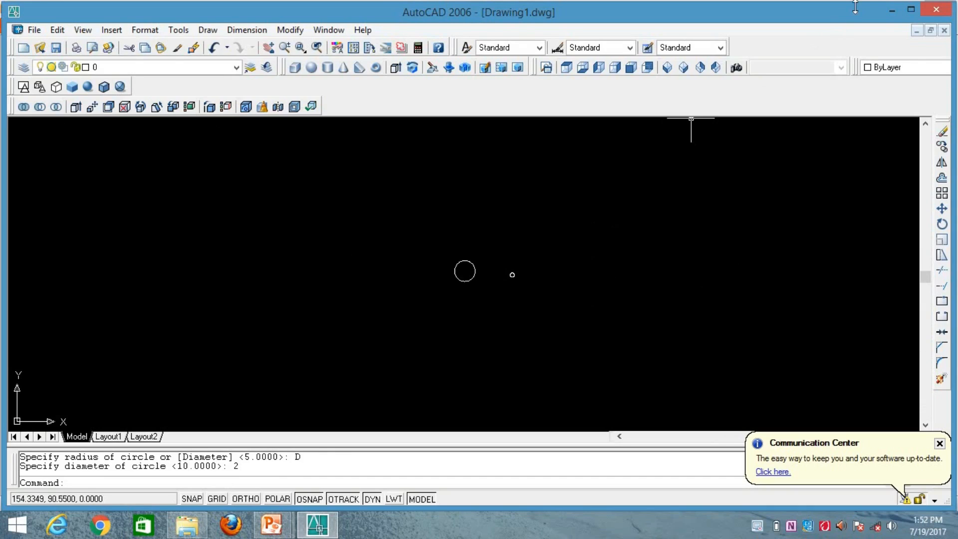
# Switch to Presentation14 in PowerPoint, read the 2-point and 3-point circle instructions, and return to AutoCAD
pyautogui.click(887, 9)
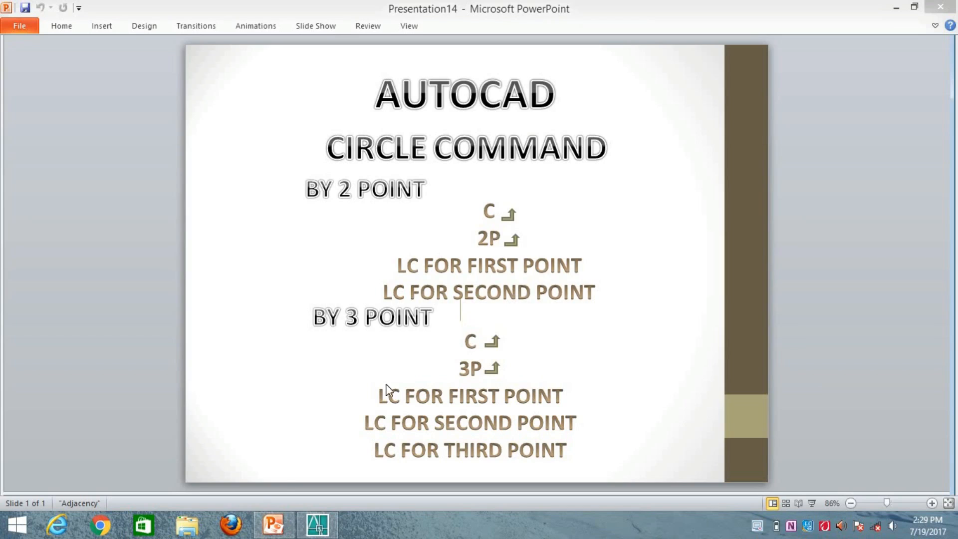
pyautogui.click(317, 525)
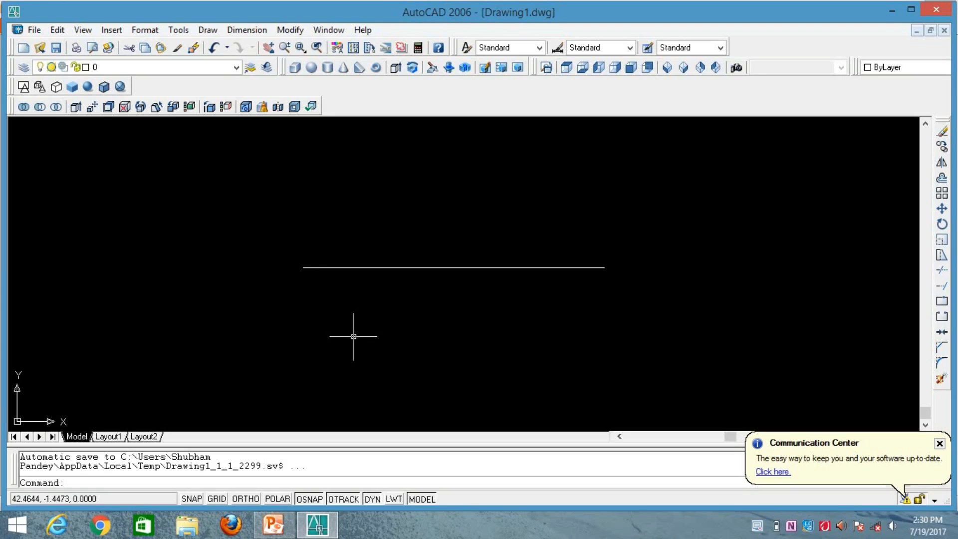
# Draw a circle with the 2P option, using the two endpoints of the horizontal line as its diameter
pyautogui.write('c')
pyautogui.press('Return')
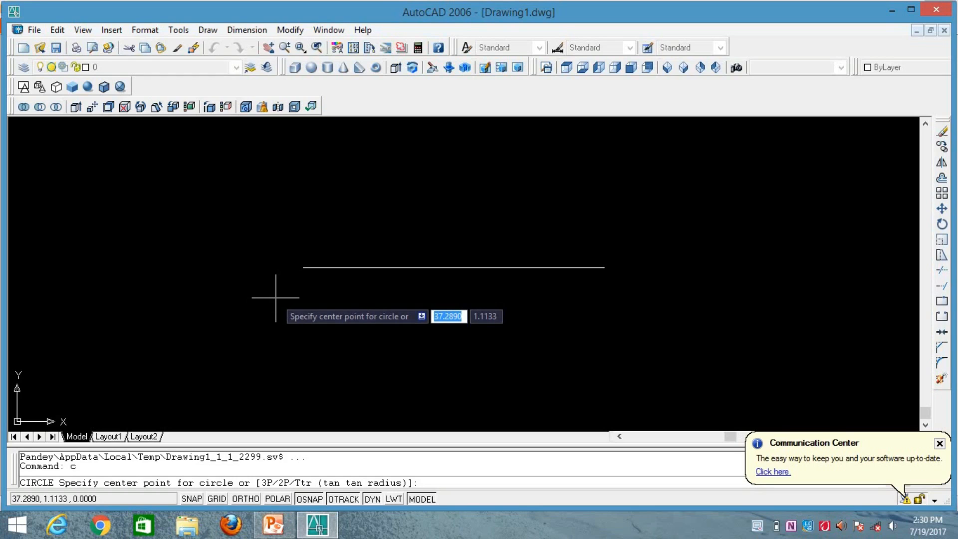
pyautogui.write('2p')
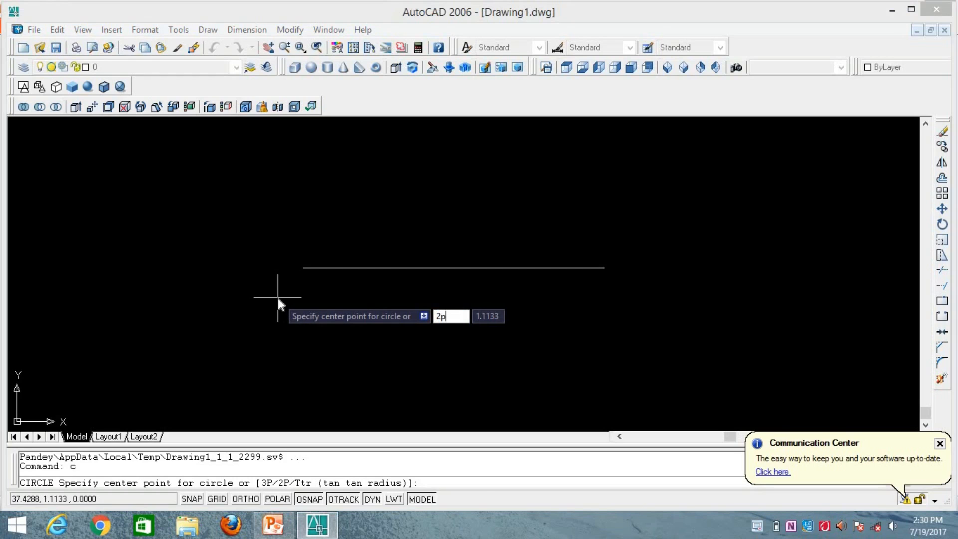
pyautogui.press('Return')
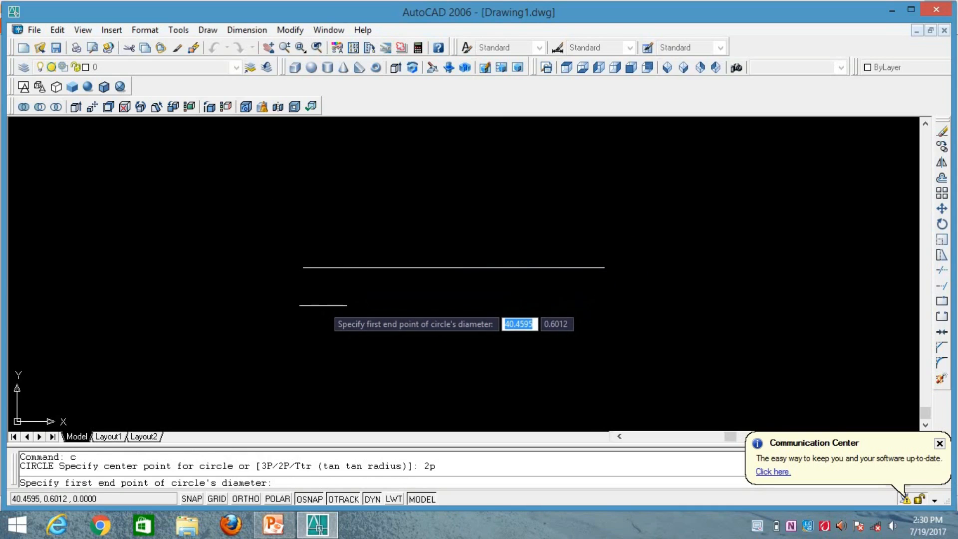
pyautogui.click(303, 267)
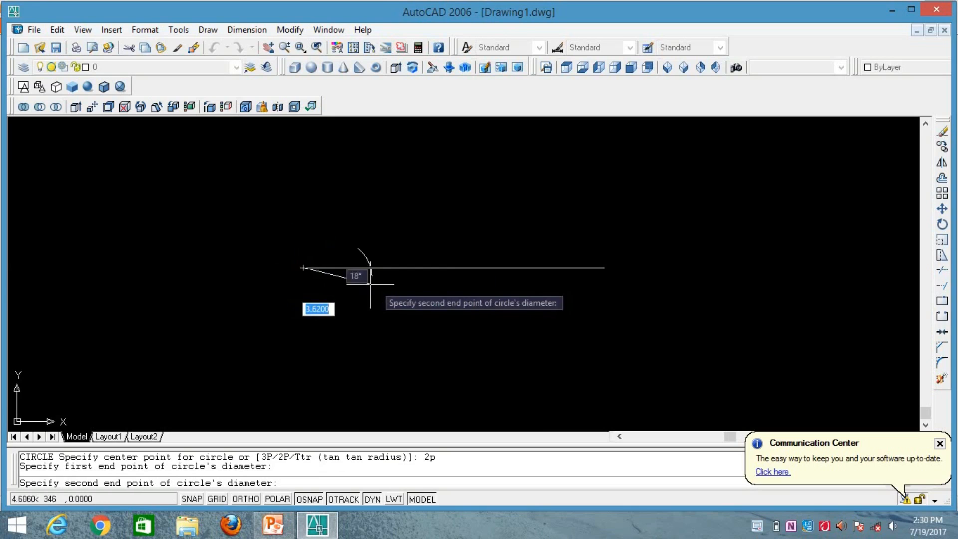
pyautogui.click(602, 268)
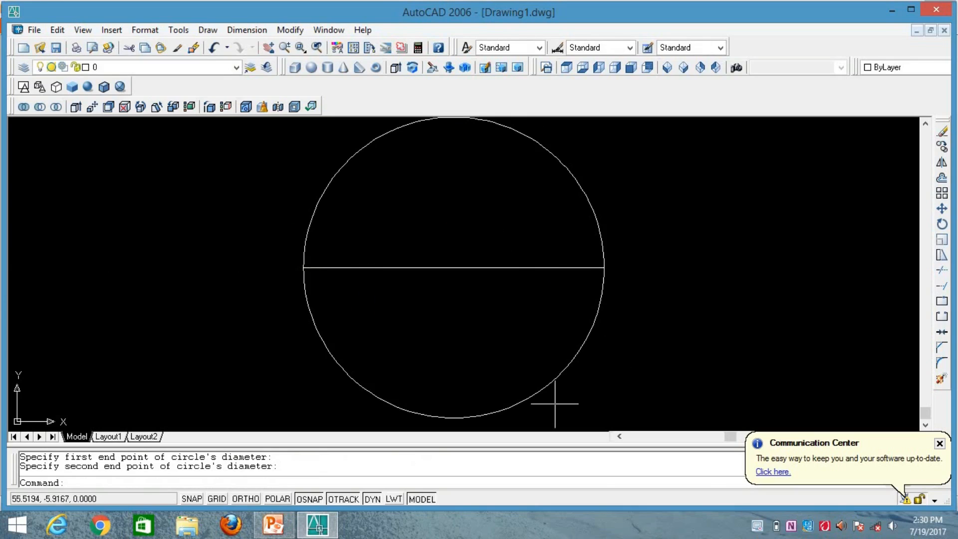
# Erase the horizontal line inside the two-point circle, picking it with a crossing selection
pyautogui.scroll(-3, 579, 185)
pyautogui.scroll(-2, 580, 185)
pyautogui.scroll(1, 617, 215)
pyautogui.click(507, 262)
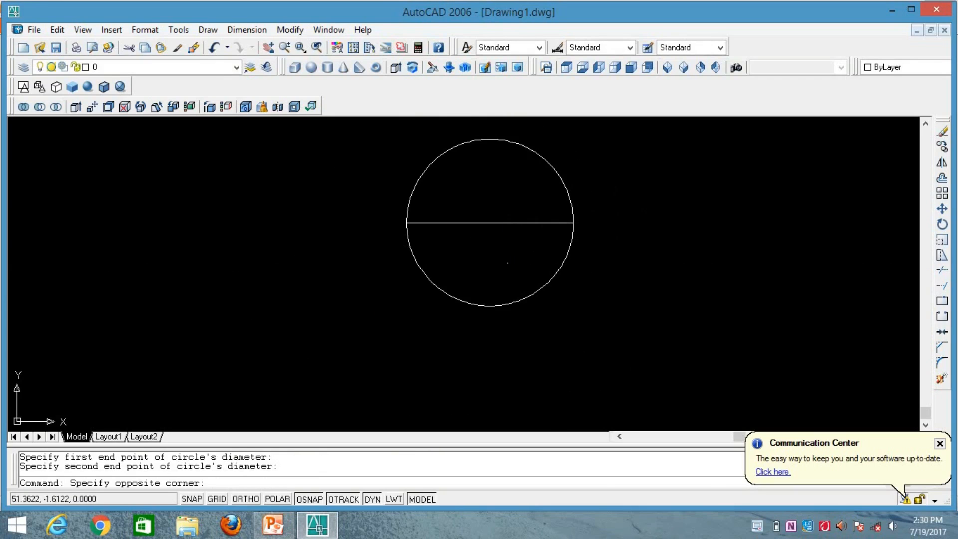
pyautogui.click(496, 180)
pyautogui.write('e')
pyautogui.press('Return')
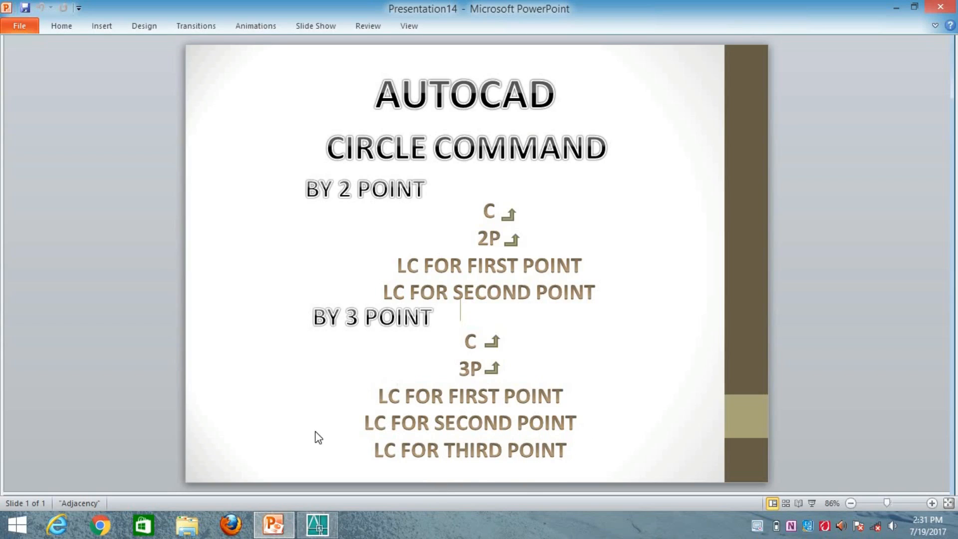
# Switch to AutoCAD and draw a circle with the 3P option through the triangle's apex, lower-left and lower-right vertices
pyautogui.click(318, 532)
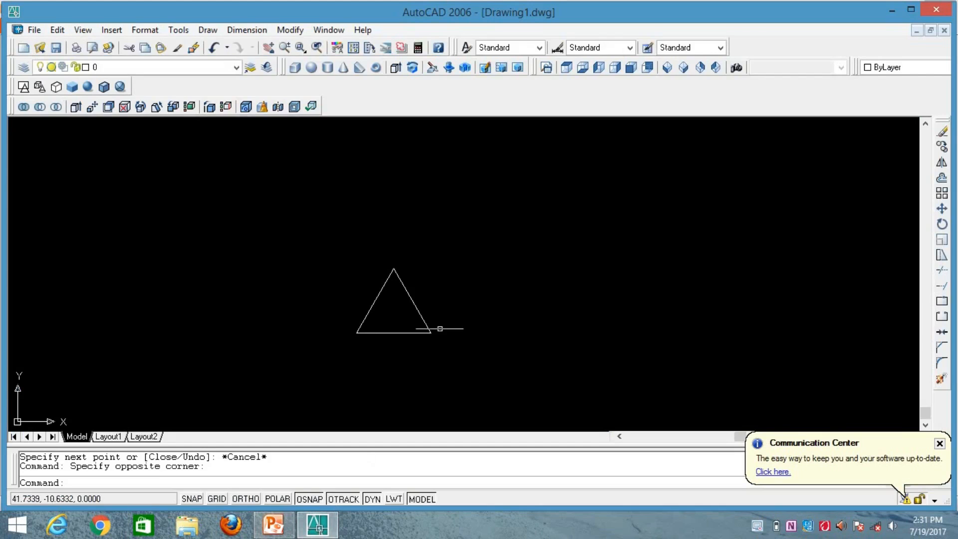
pyautogui.scroll(3, 404, 332)
pyautogui.scroll(-2, 403, 334)
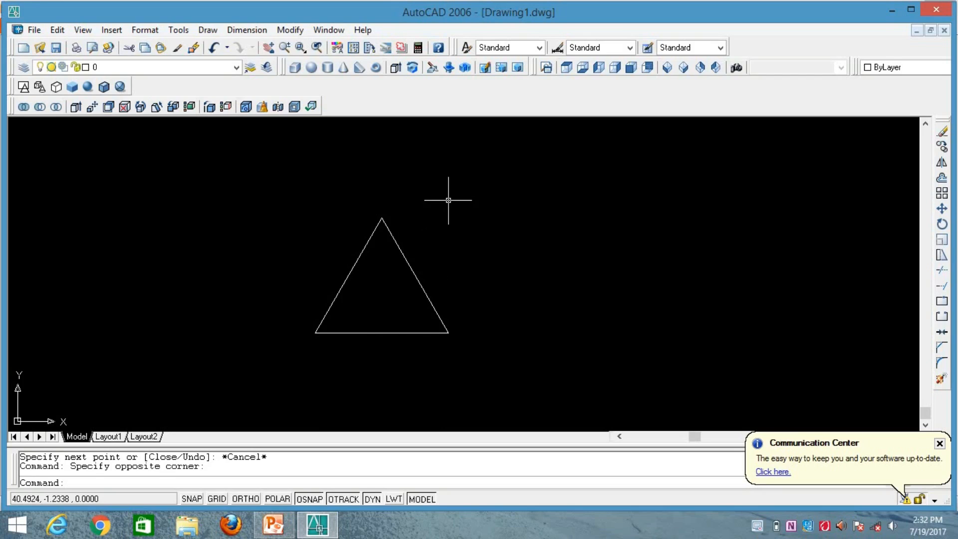
pyautogui.write('c')
pyautogui.press('Return')
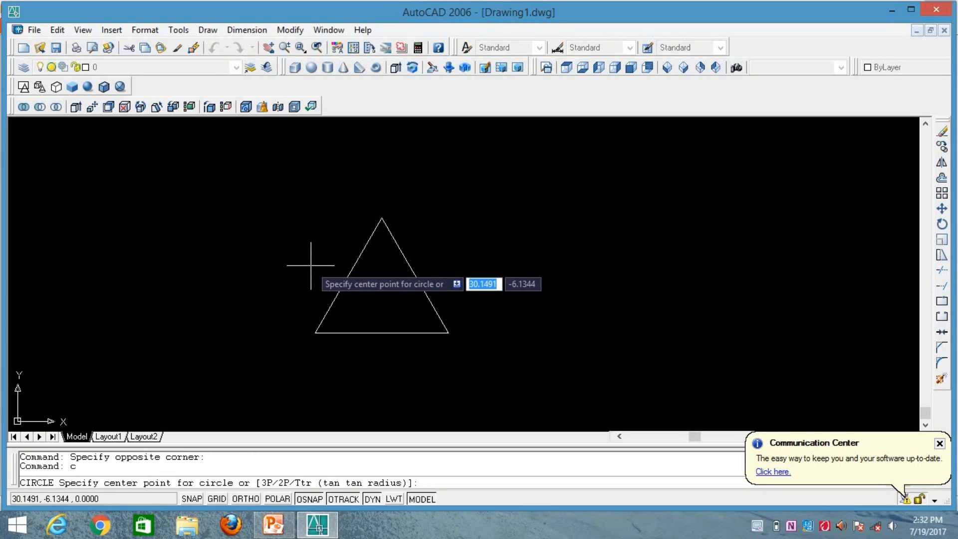
pyautogui.write('3p')
pyautogui.press('Return')
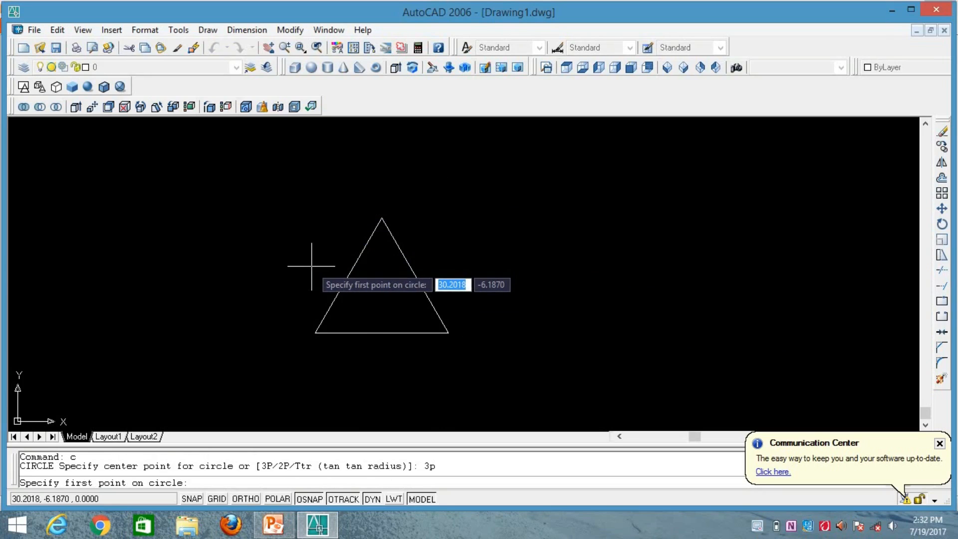
pyautogui.click(381, 218)
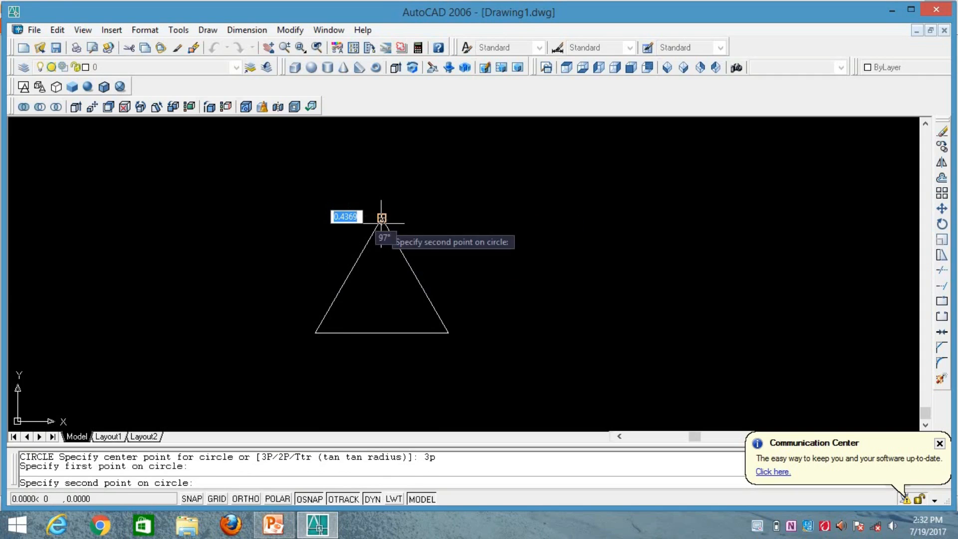
pyautogui.click(315, 333)
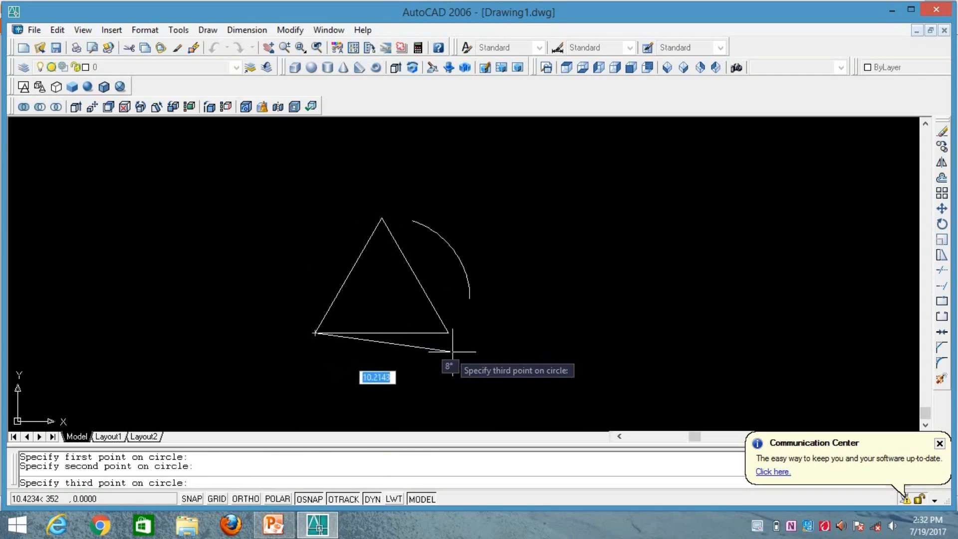
pyautogui.click(447, 333)
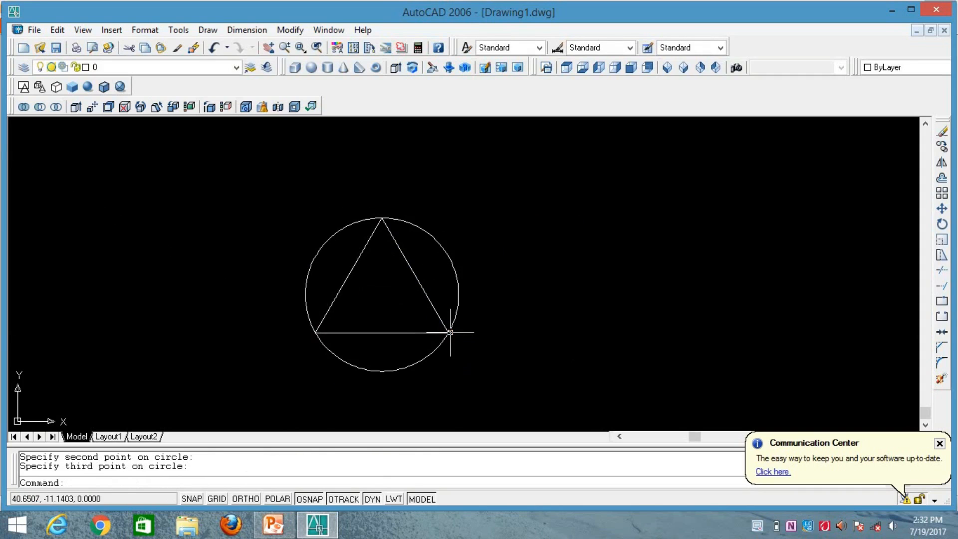
# Erase the triangle's three lines inside the three-point circle, picking them with a crossing selection
pyautogui.click(412, 347)
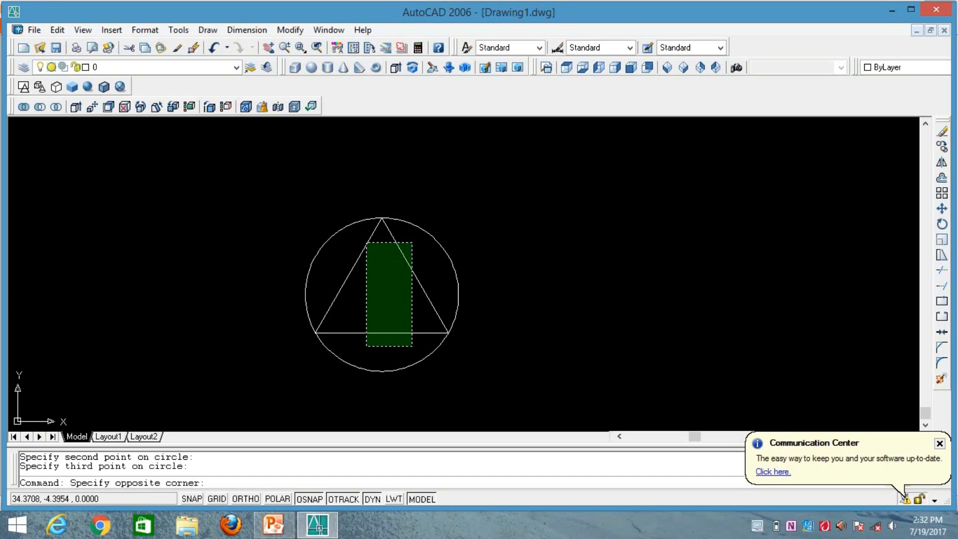
pyautogui.click(365, 242)
pyautogui.press('Delete')
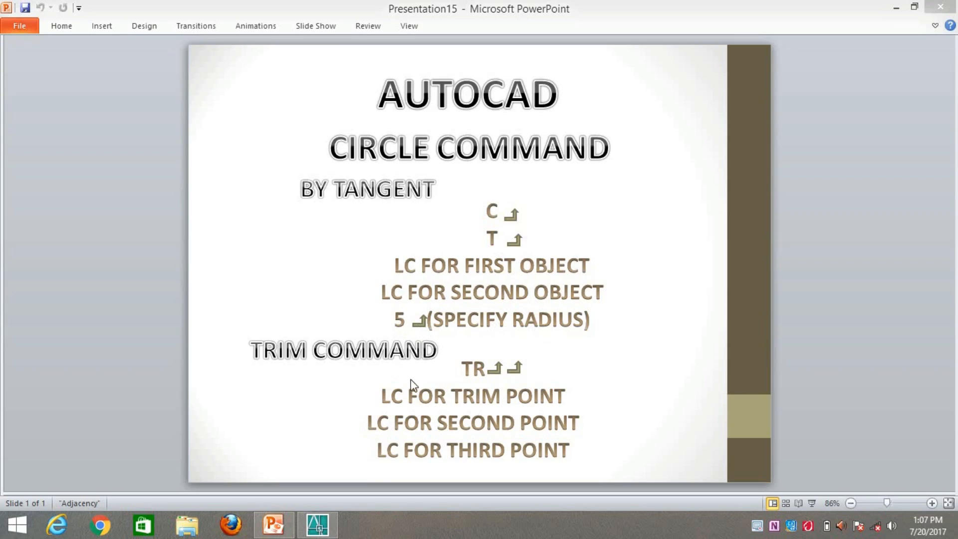
# Switch to AutoCAD and draw a circle of radius 5 tangent to the facing upper sides of the two existing circles, using the Ttr option
pyautogui.click(327, 534)
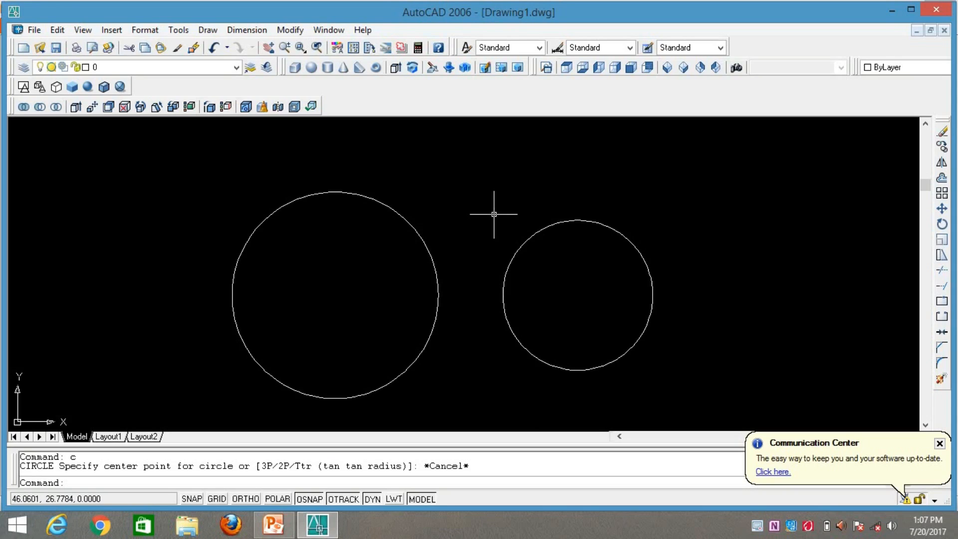
pyautogui.write('c')
pyautogui.press('Return')
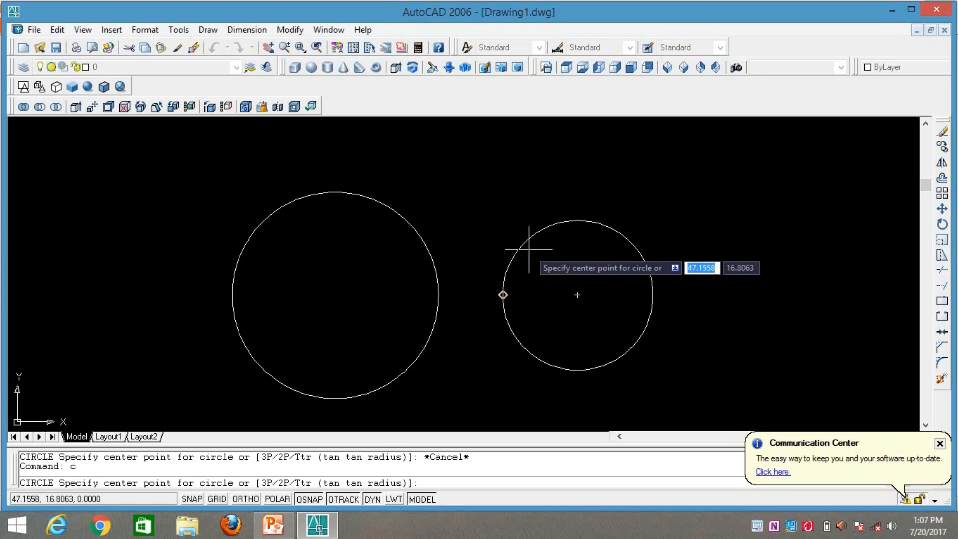
pyautogui.write('t')
pyautogui.press('Return')
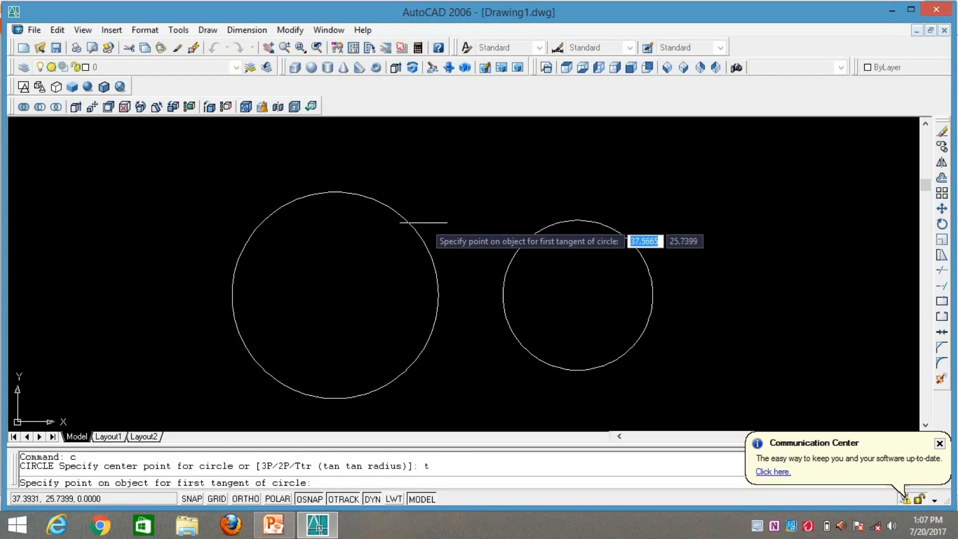
pyautogui.click(419, 233)
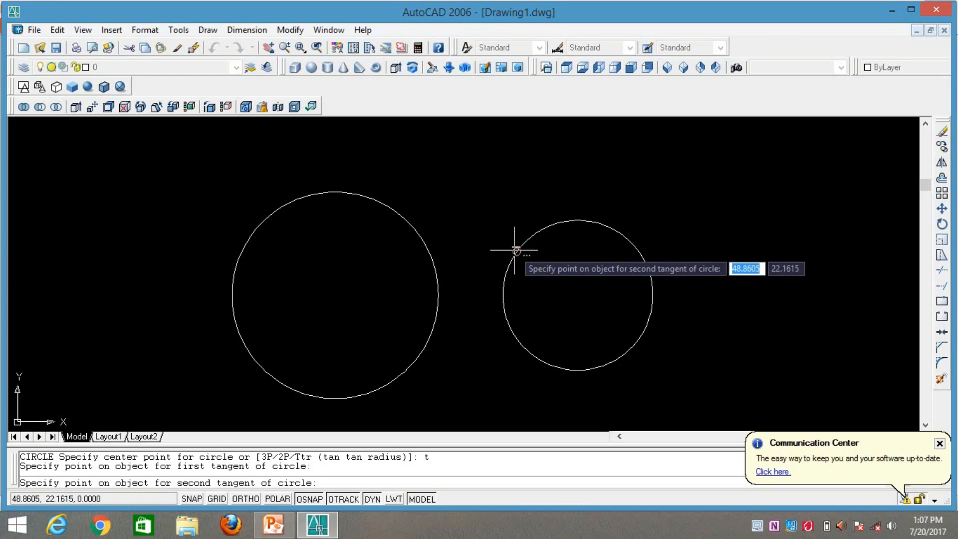
pyautogui.click(515, 250)
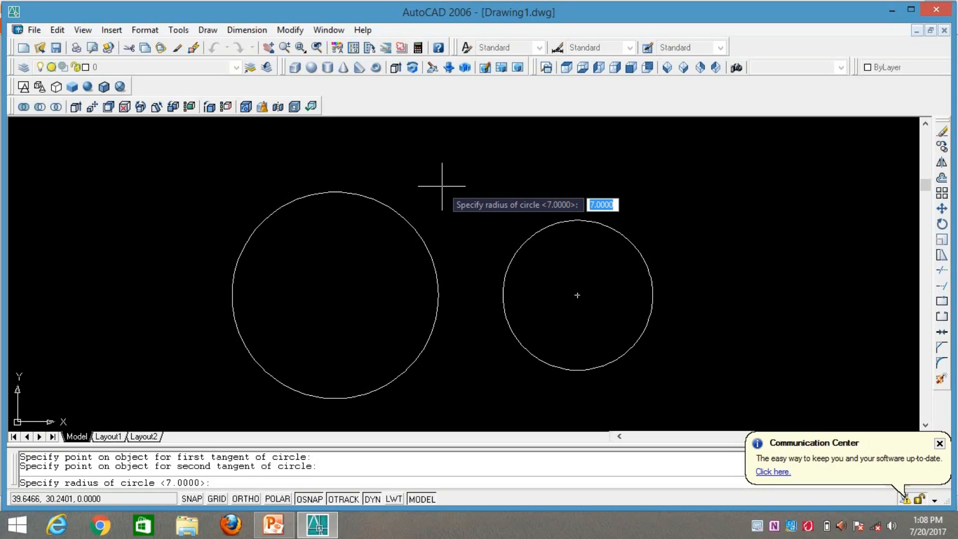
pyautogui.write('5')
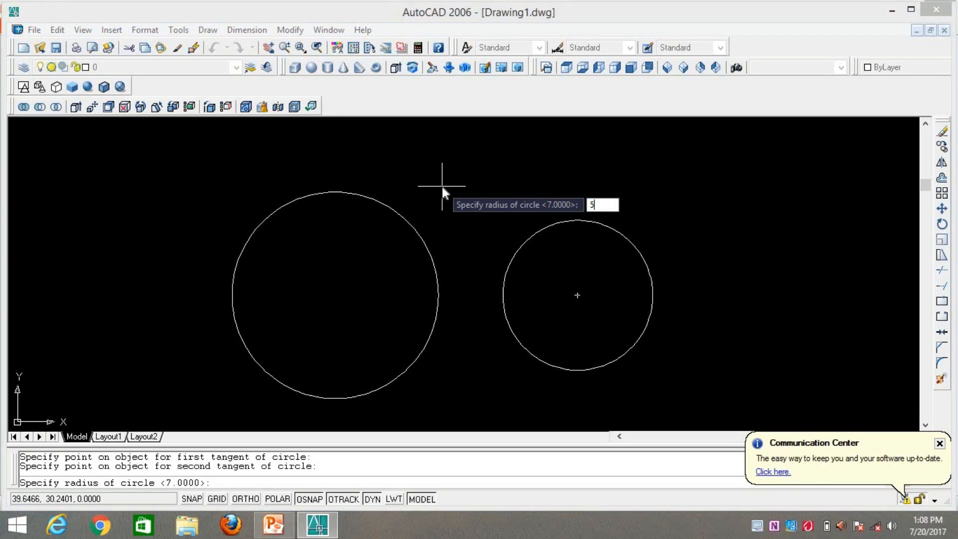
pyautogui.press('Return')
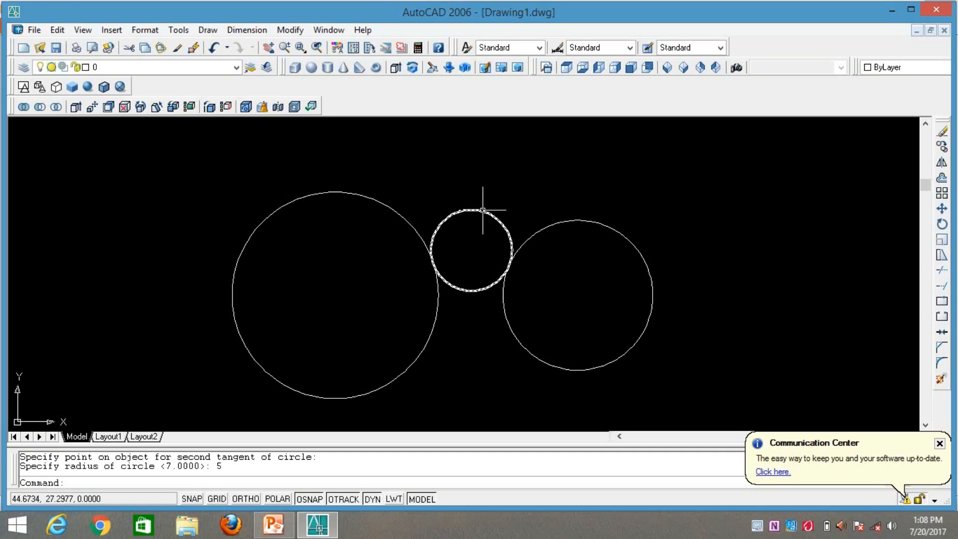
# Check the Trim instructions in PowerPoint, return to AutoCAD, and trim the upper arc off the small tangent circle with all objects as cutting edges
pyautogui.click(263, 533)
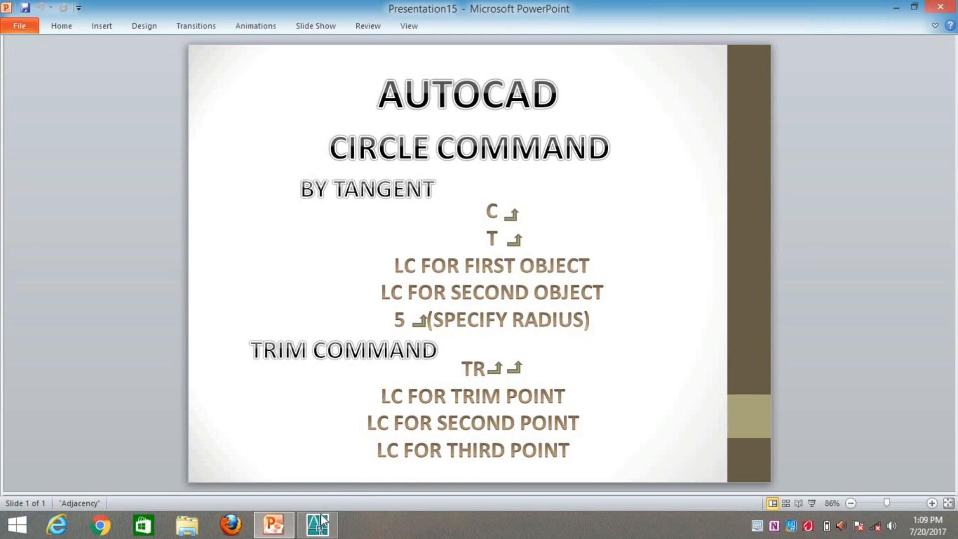
pyautogui.click(319, 530)
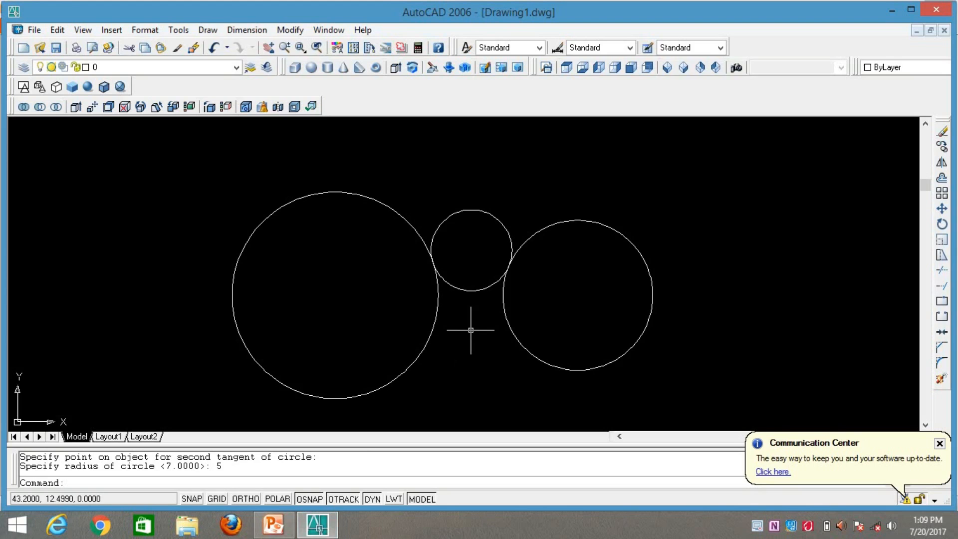
pyautogui.write('tr')
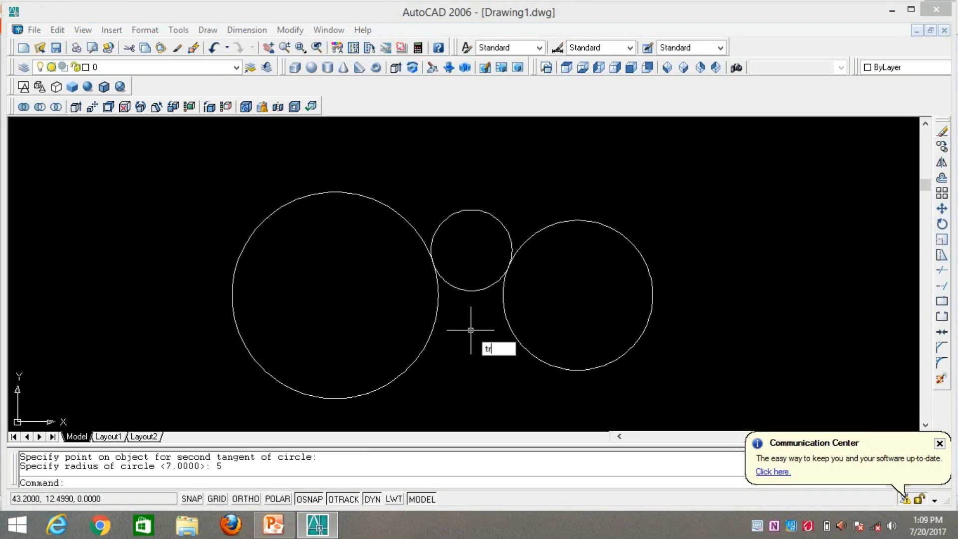
pyautogui.press('Return')
pyautogui.press('Return')
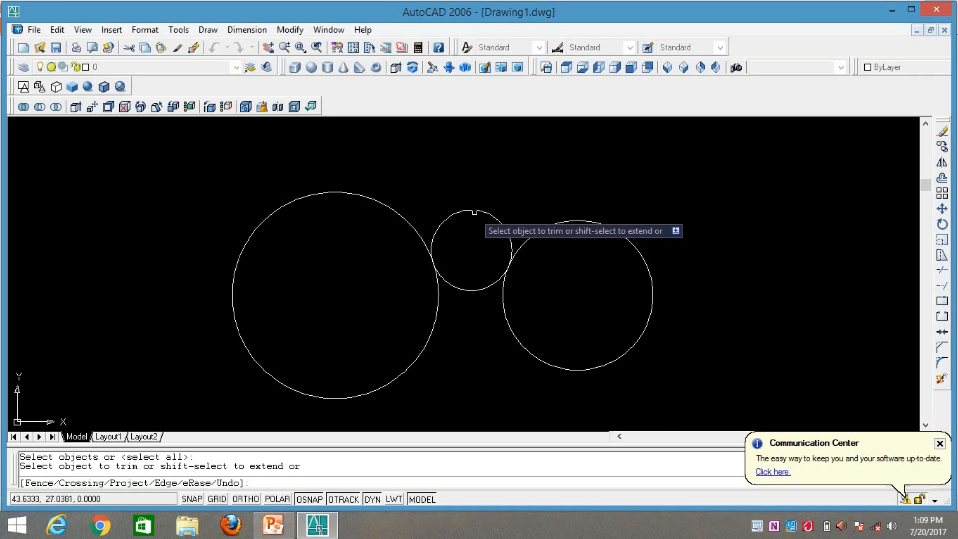
pyautogui.click(474, 210)
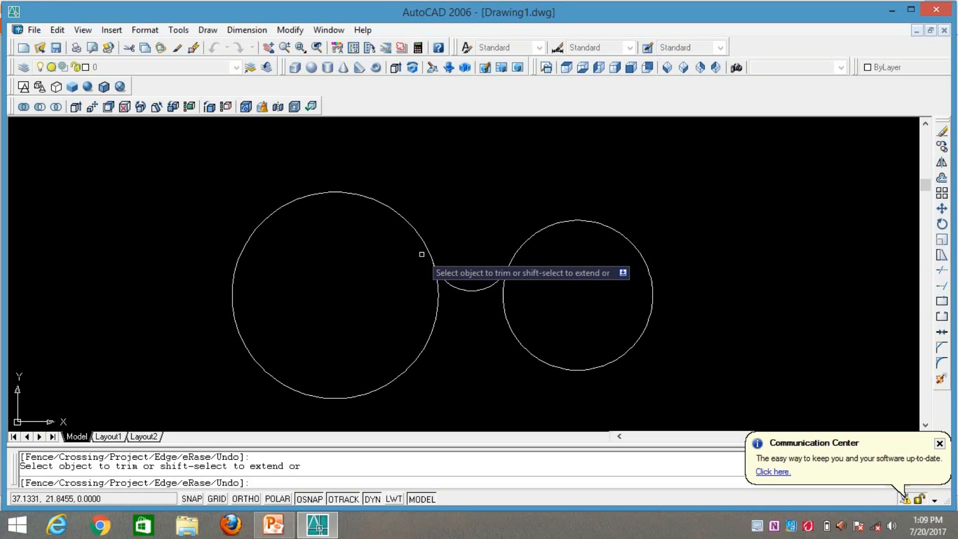
# Minimize the AutoCAD and PowerPoint windows to return to the desktop
pyautogui.click(886, 10)
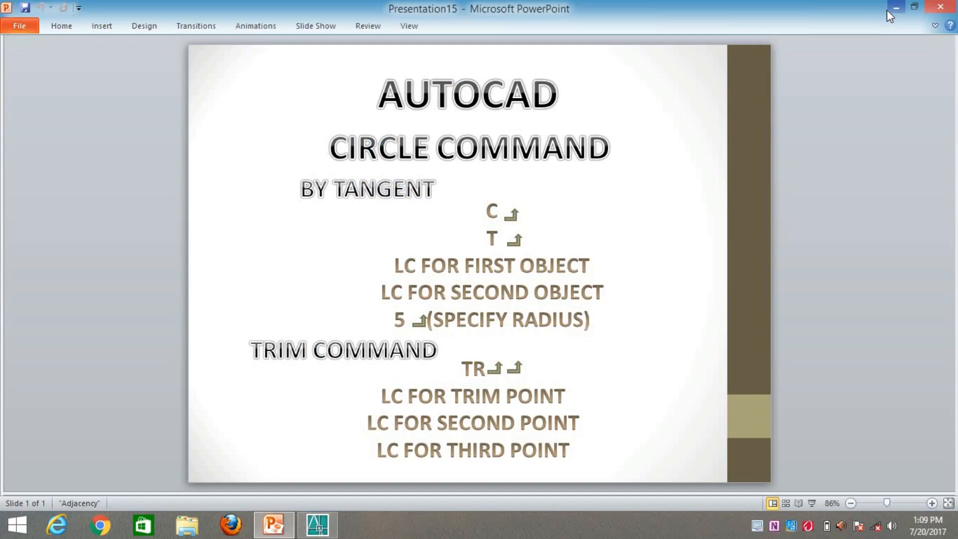
pyautogui.click(887, 10)
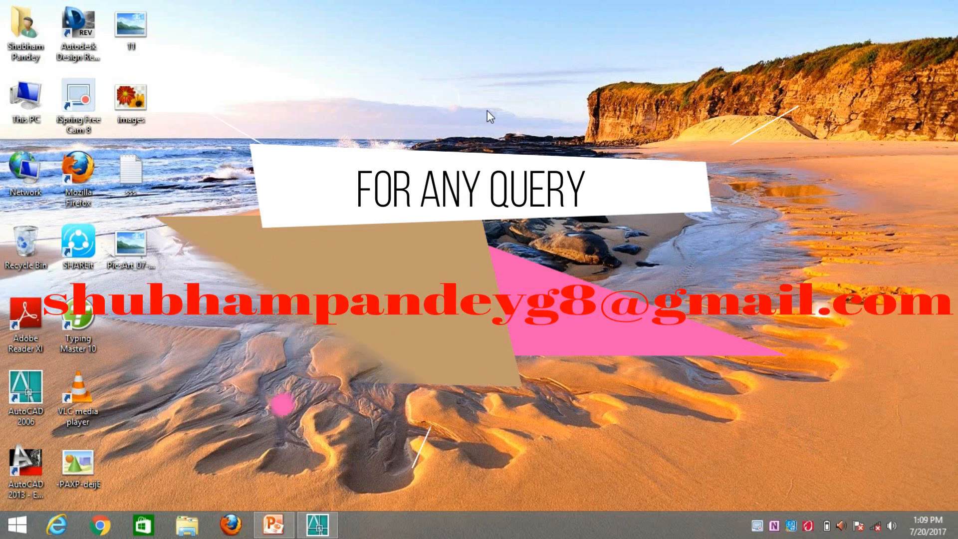